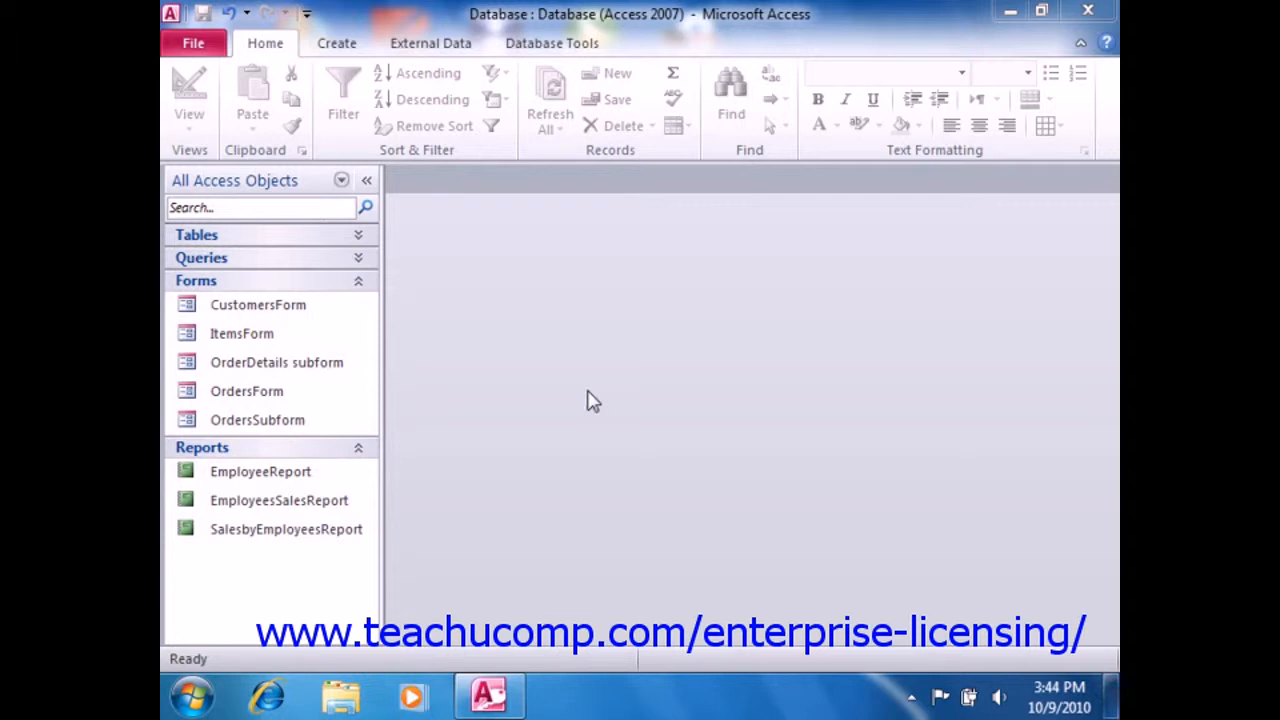
# - Create a new macro and add an OpenForm action to it
pyautogui.click(337, 43)
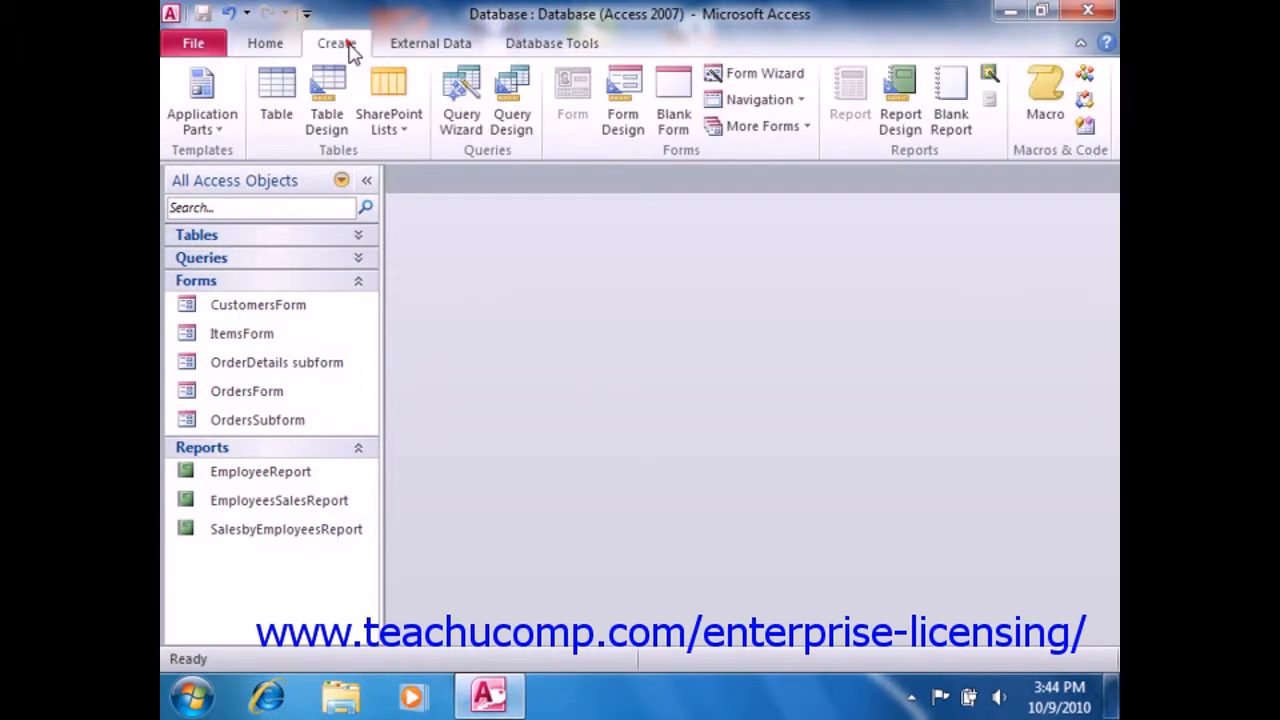
pyautogui.click(1045, 115)
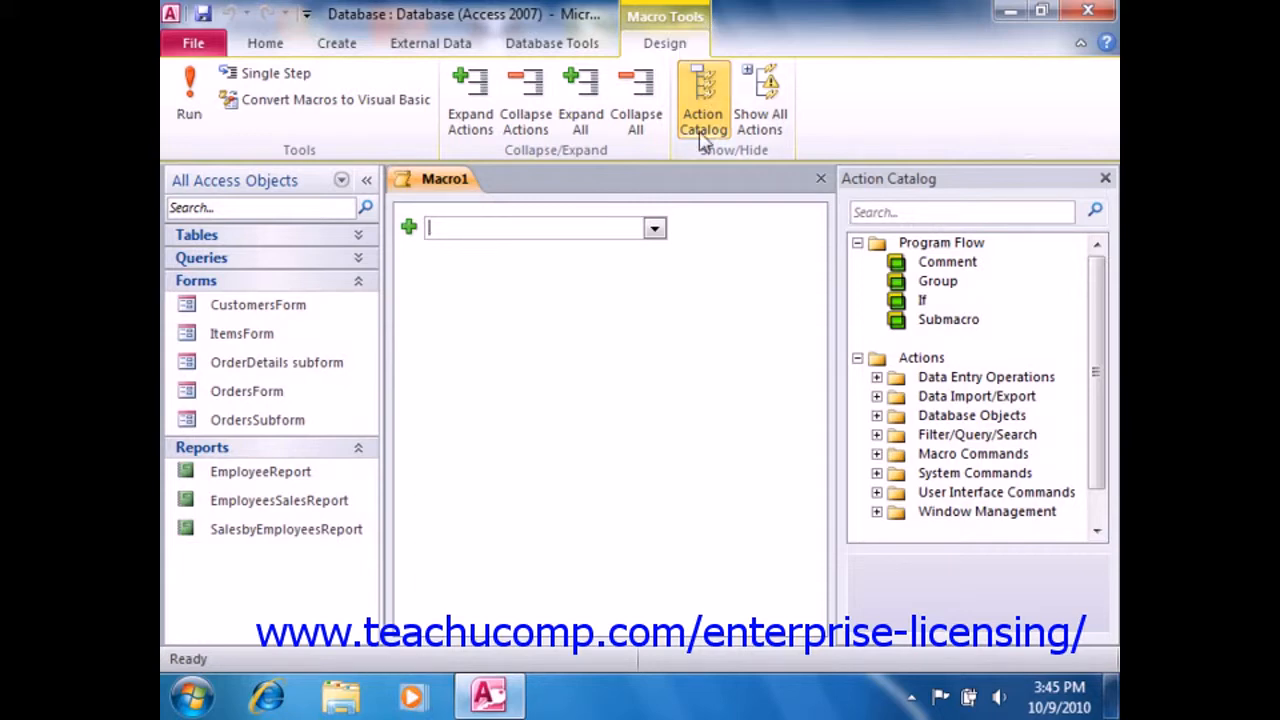
pyautogui.click(654, 230)
pyautogui.moveTo(652, 282); pyautogui.dragTo(636, 426)
pyautogui.click(597, 421)
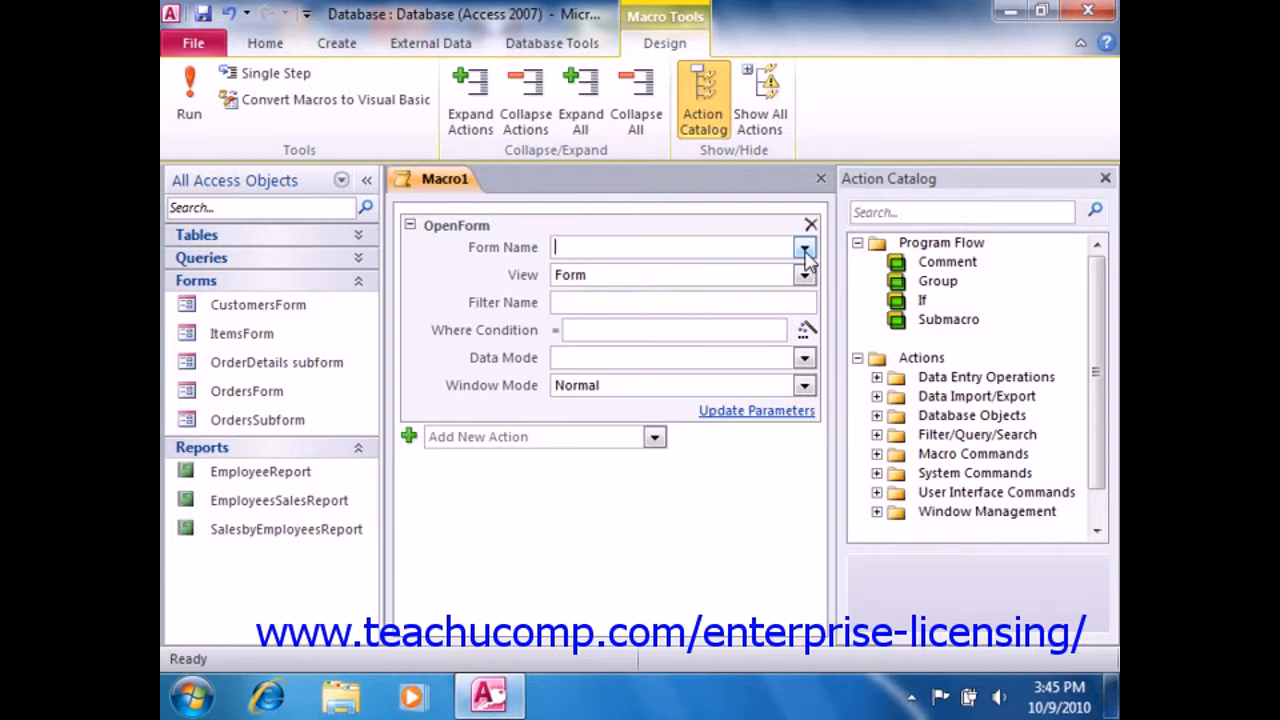
# - Set the OpenForm action's form name to CustomersForm, keeping Form as the view, and review the actions available to add
pyautogui.click(804, 250)
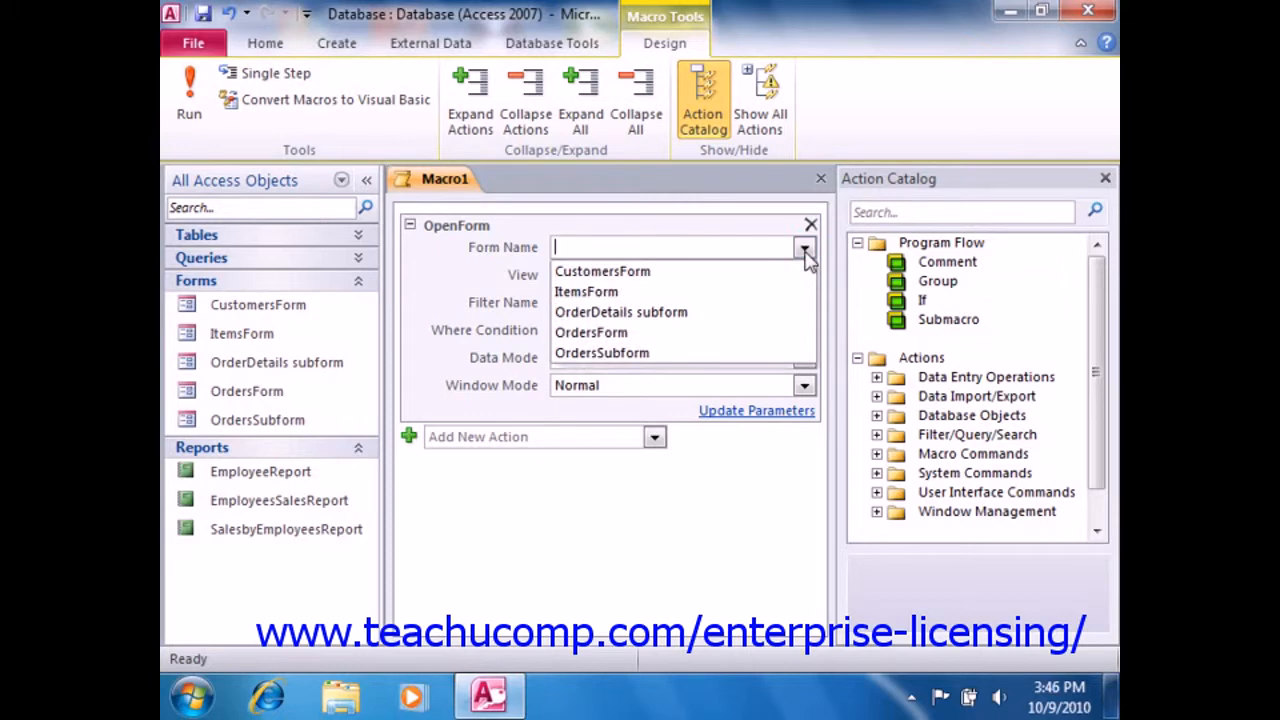
pyautogui.click(655, 272)
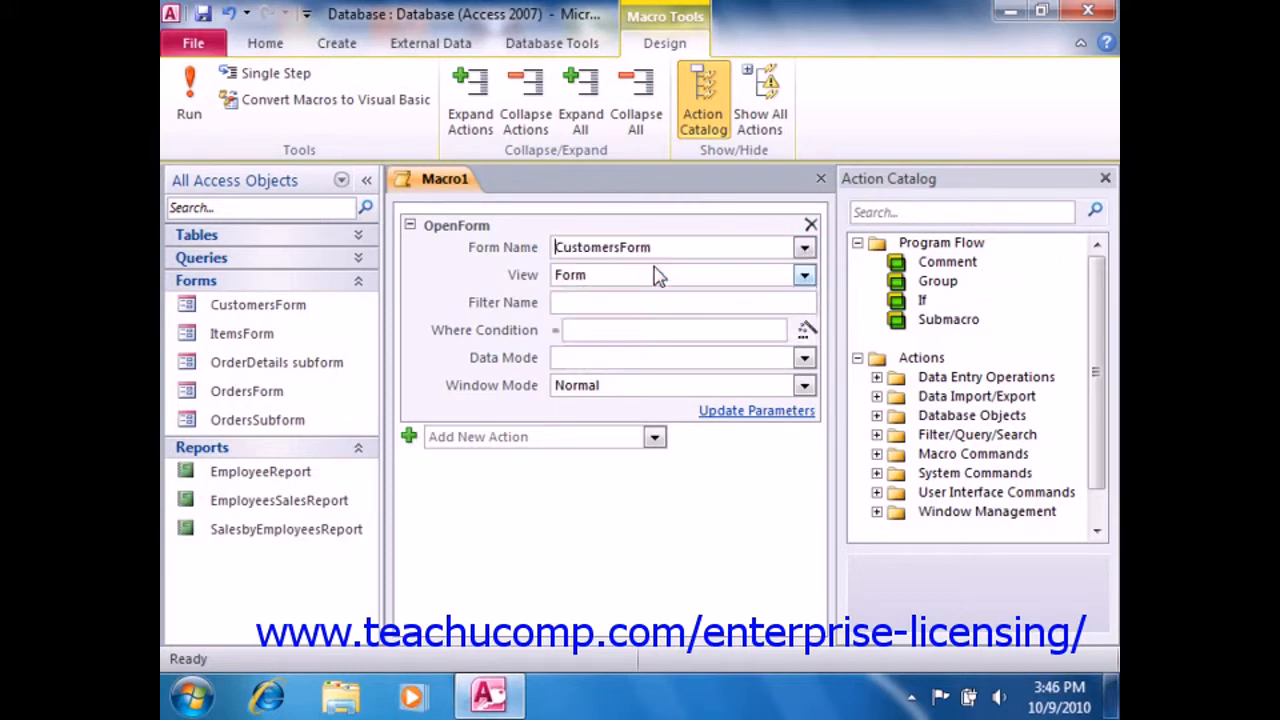
pyautogui.click(803, 277)
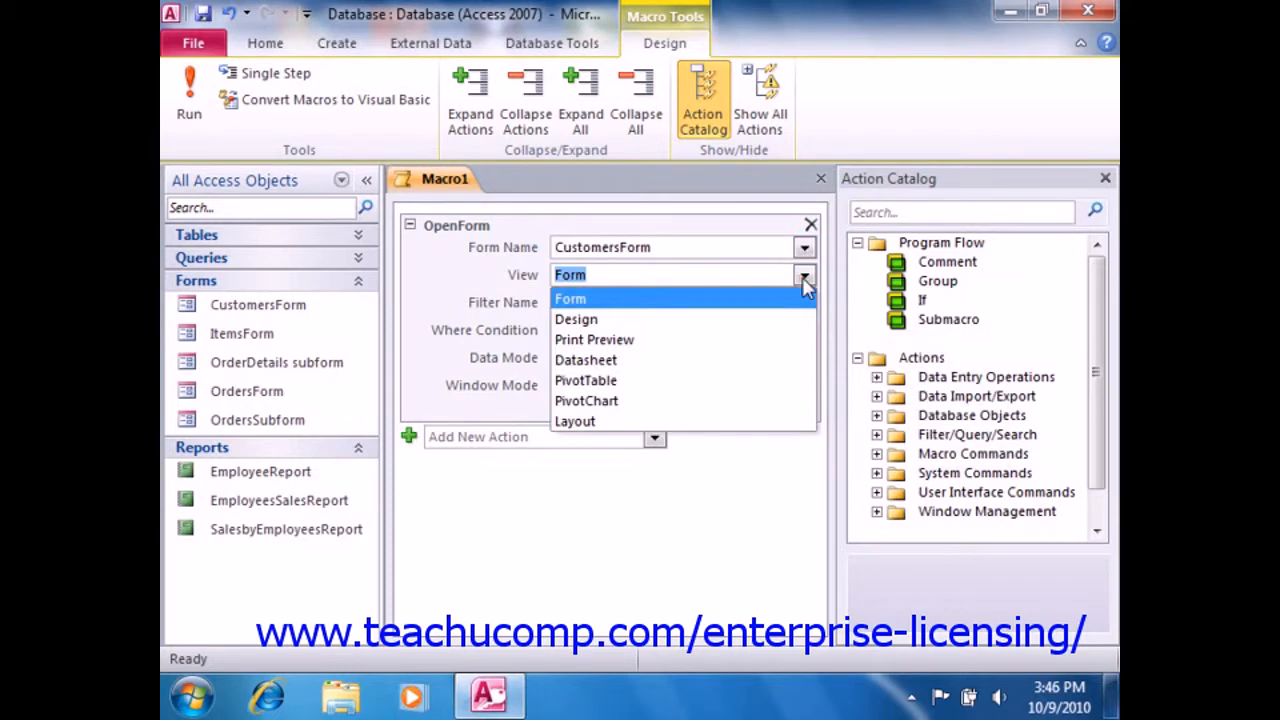
pyautogui.click(803, 279)
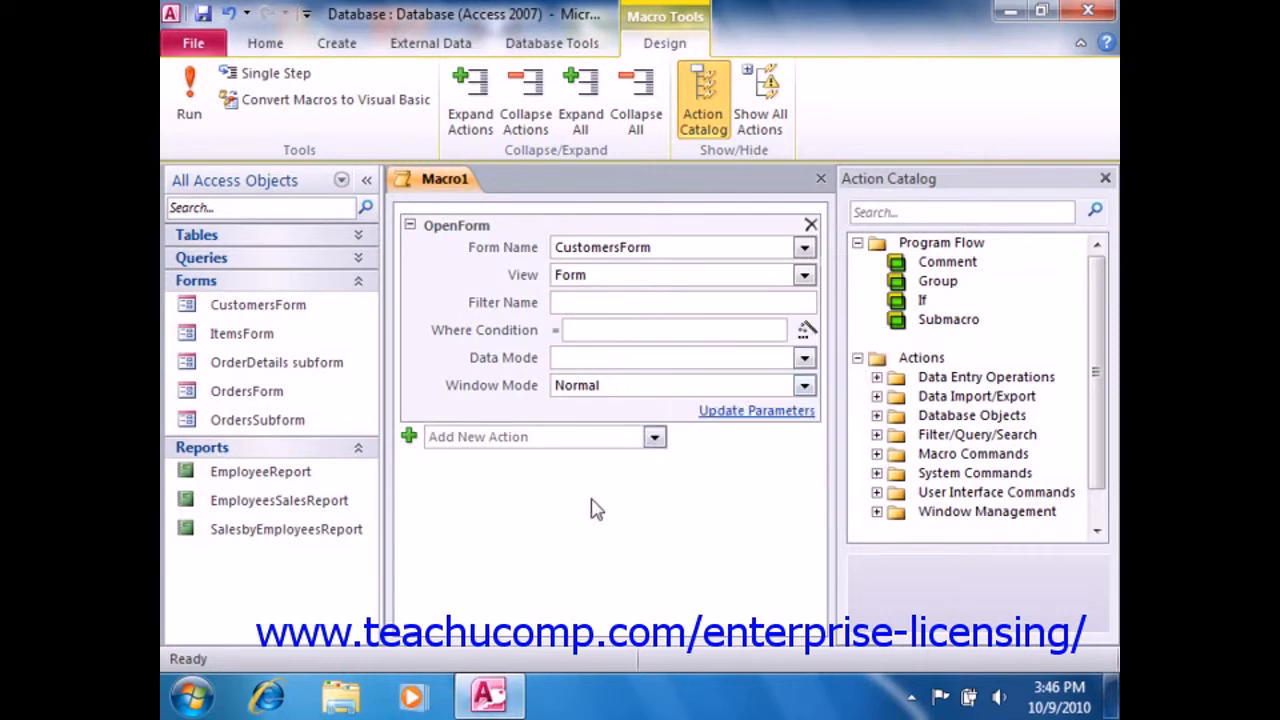
pyautogui.click(654, 440)
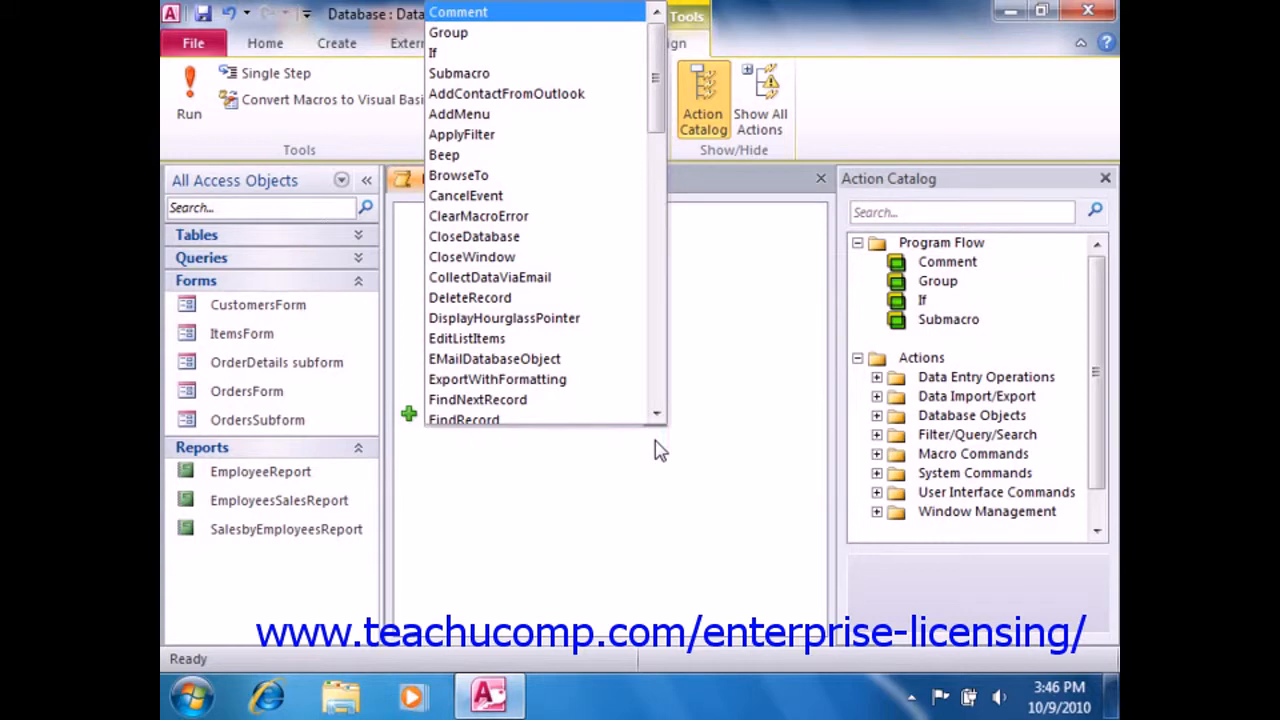
pyautogui.click(659, 450)
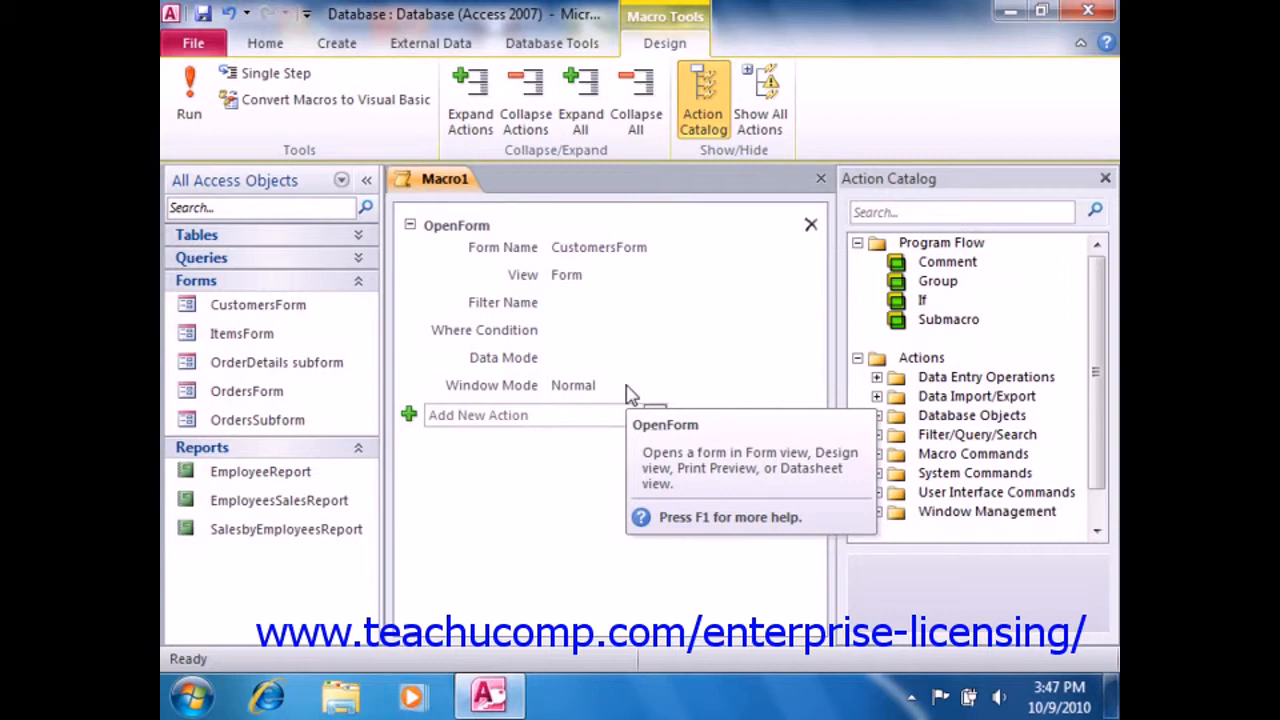
# - Save the macro as OpenCustomersForm and close it
pyautogui.click(204, 15)
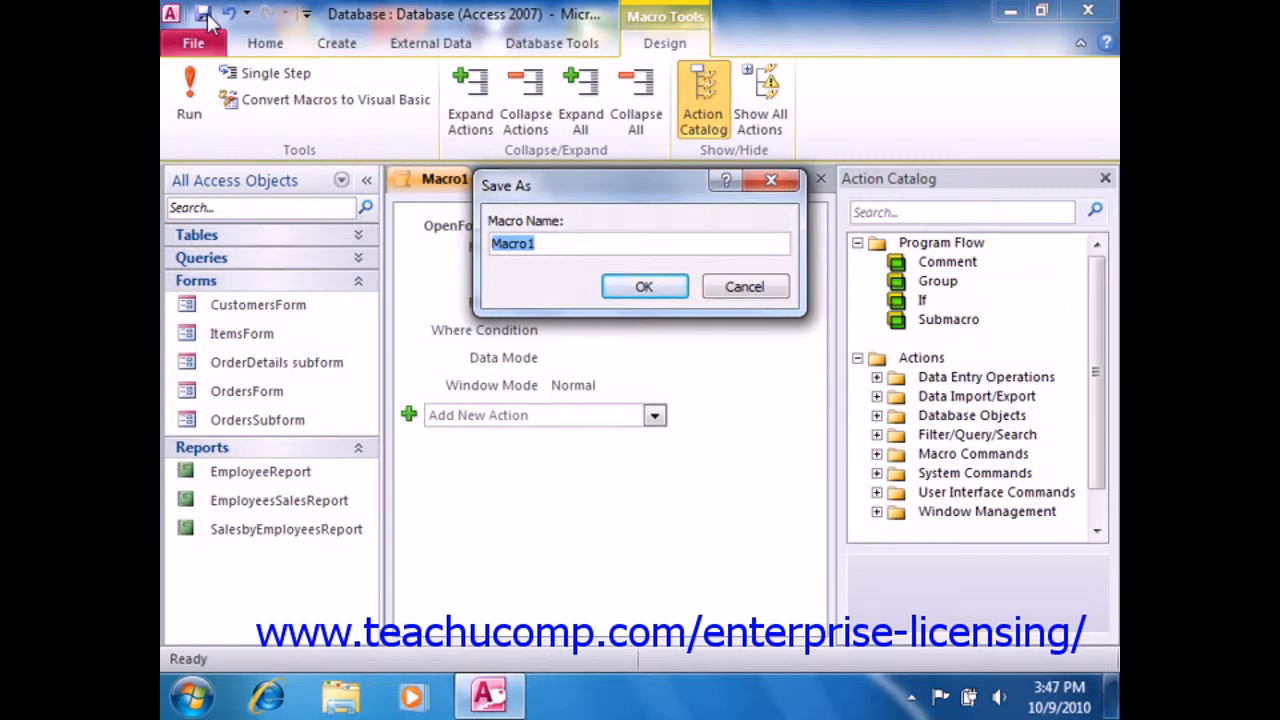
pyautogui.write('Op')
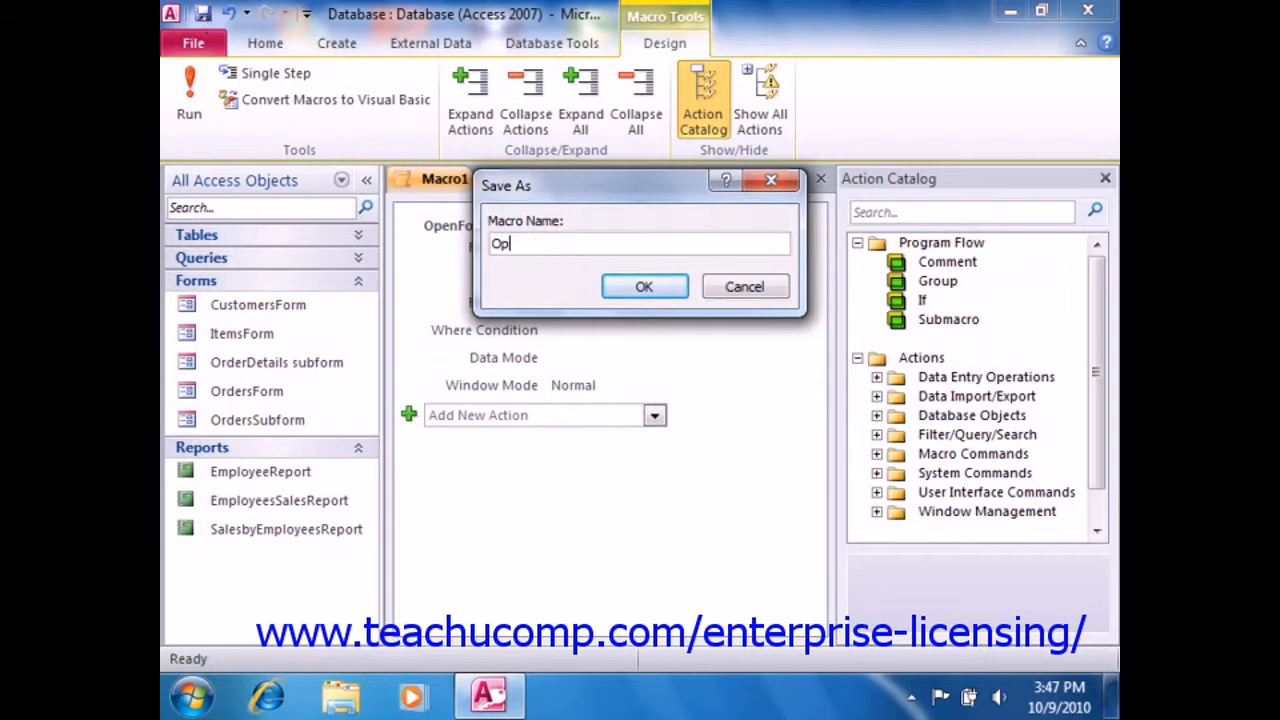
pyautogui.write('enCustomersForm')
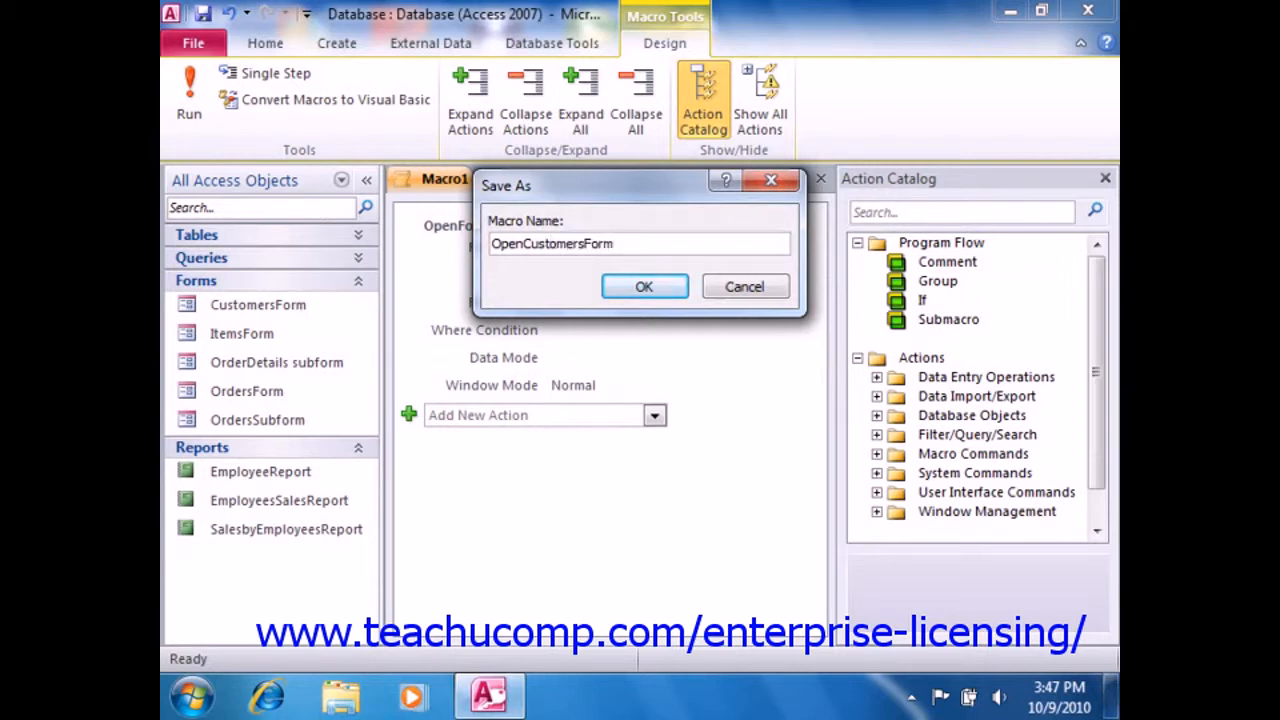
pyautogui.click(612, 290)
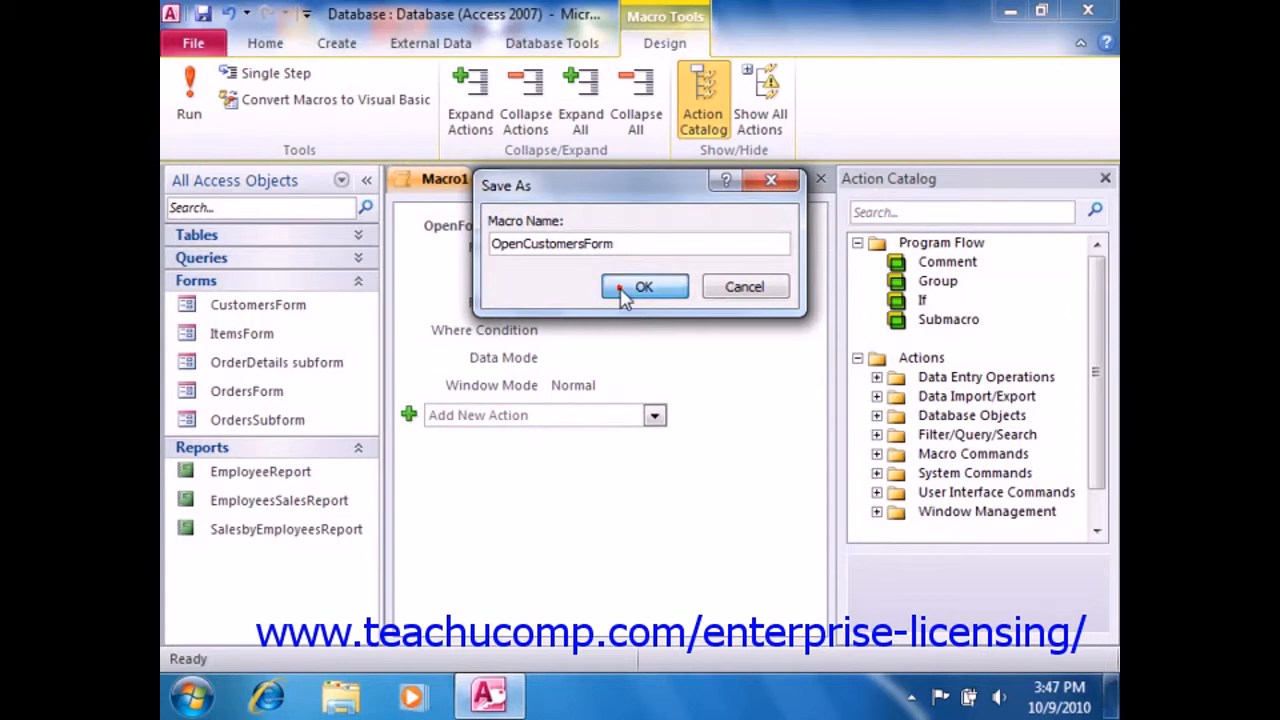
pyautogui.click(821, 180)
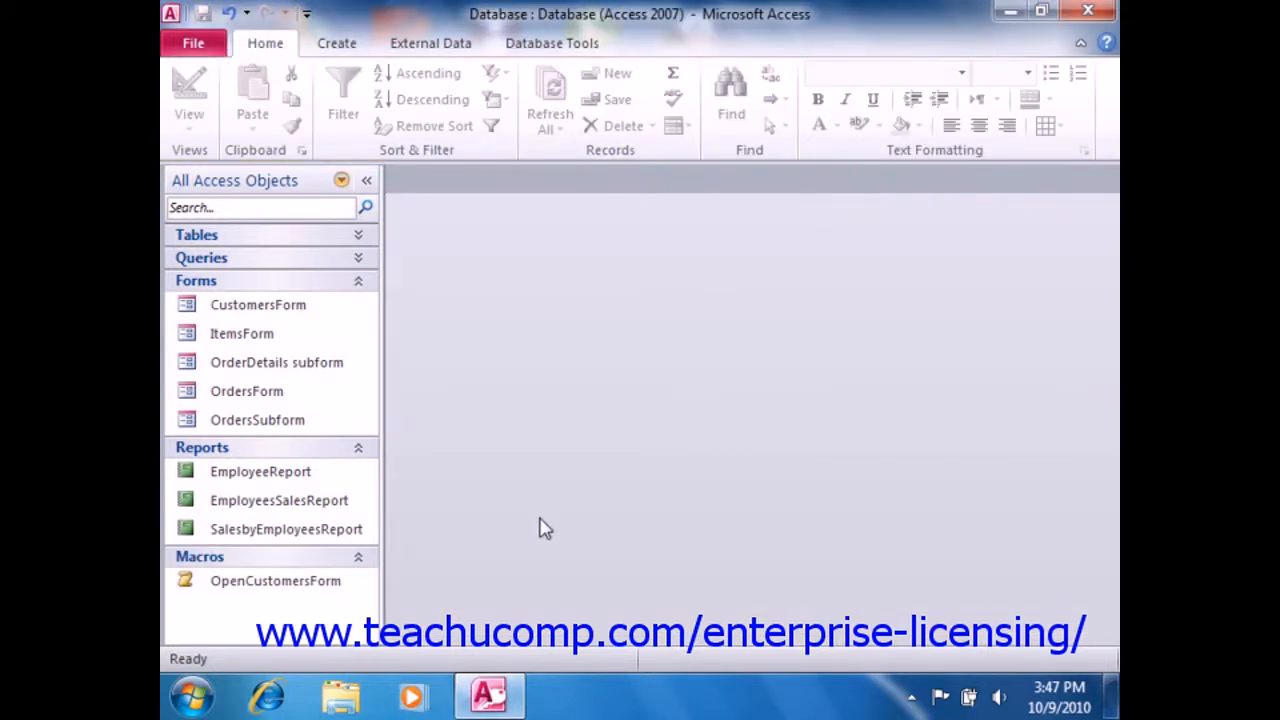
# - Run the OpenCustomersForm macro twice from the object list, closing the customers form after each run
pyautogui.rightClick(285, 592)
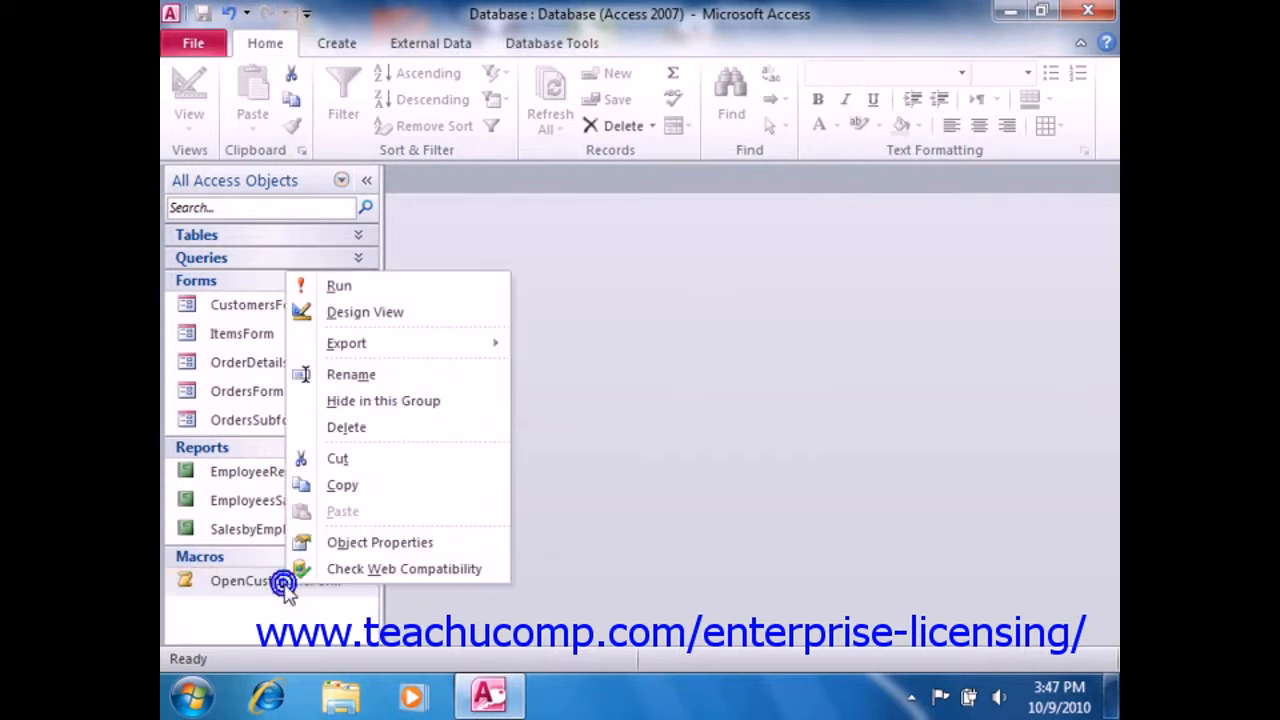
pyautogui.click(391, 296)
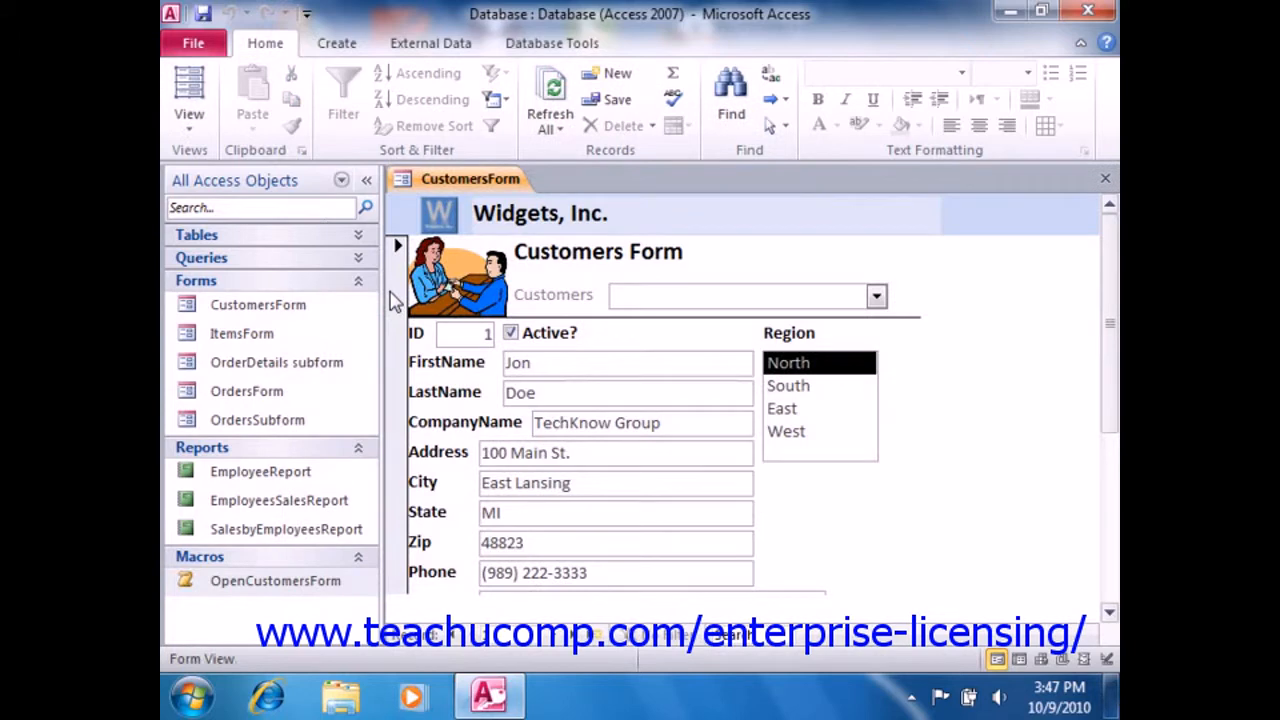
pyautogui.click(1104, 183)
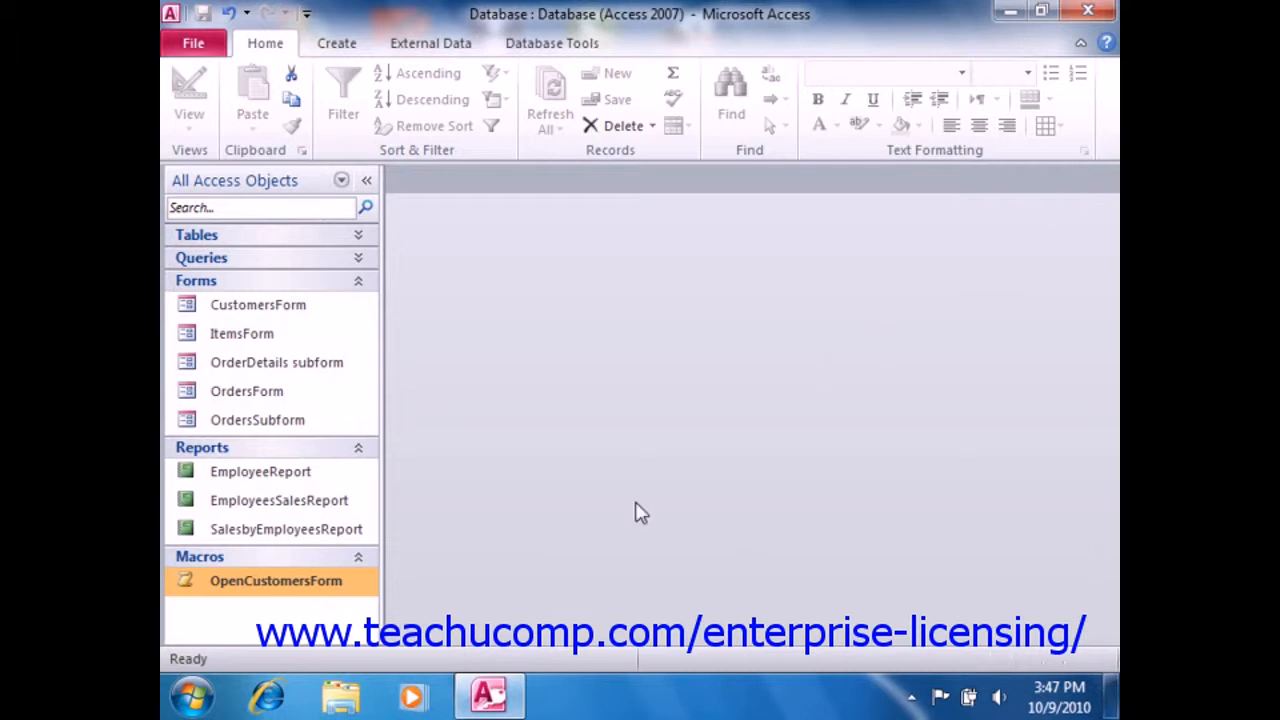
pyautogui.doubleClick(340, 585)
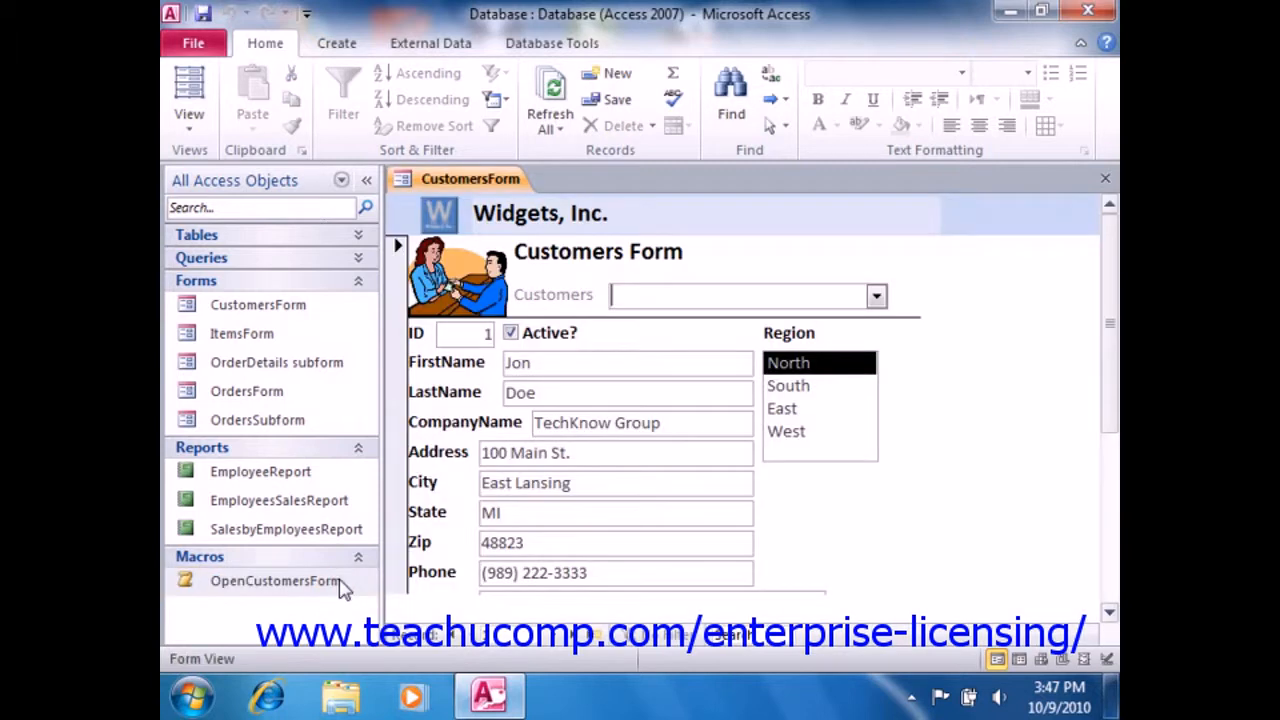
pyautogui.click(1106, 180)
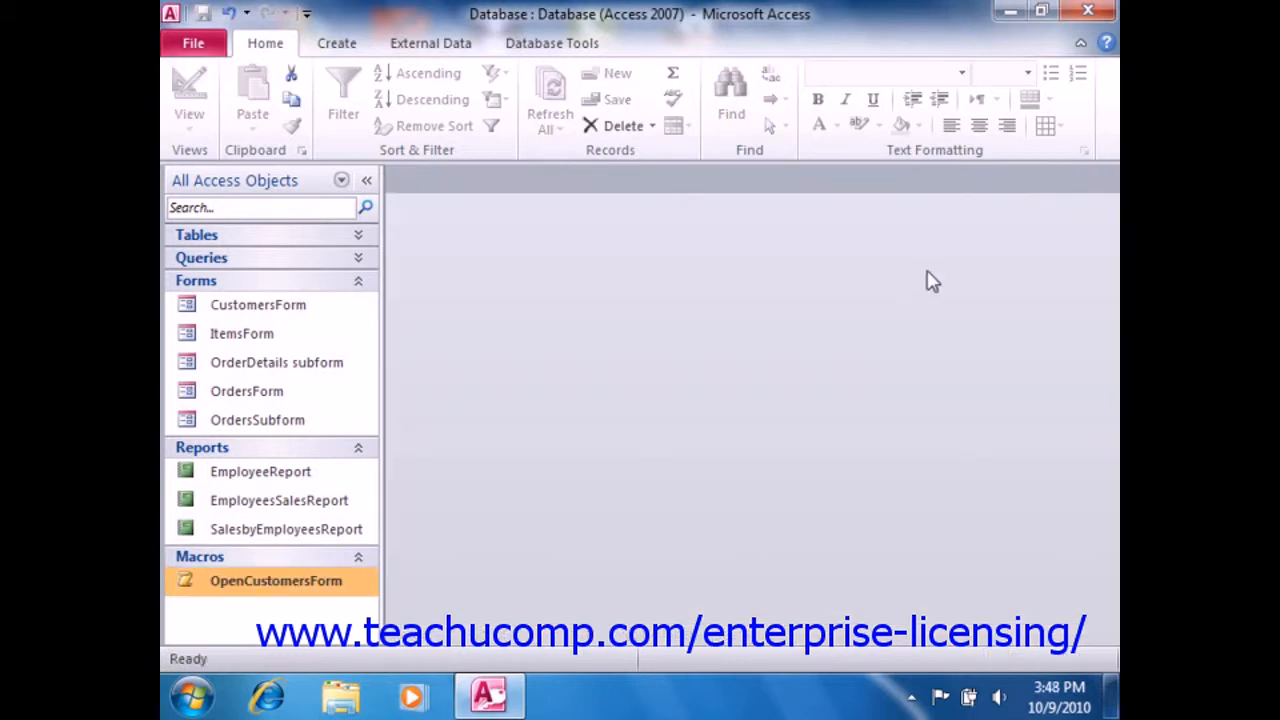
# - Open the OpenCustomersForm macro in Design View and run it from there, closing the resulting form and the macro
pyautogui.rightClick(320, 578)
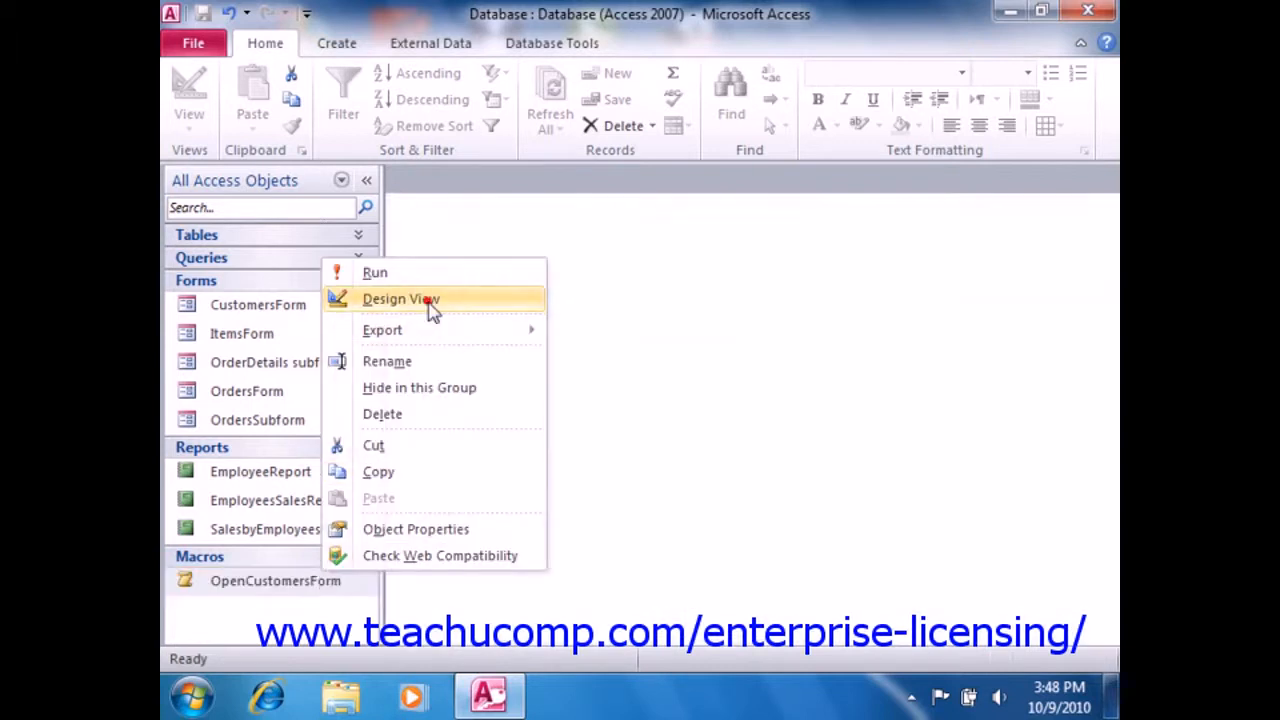
pyautogui.click(430, 300)
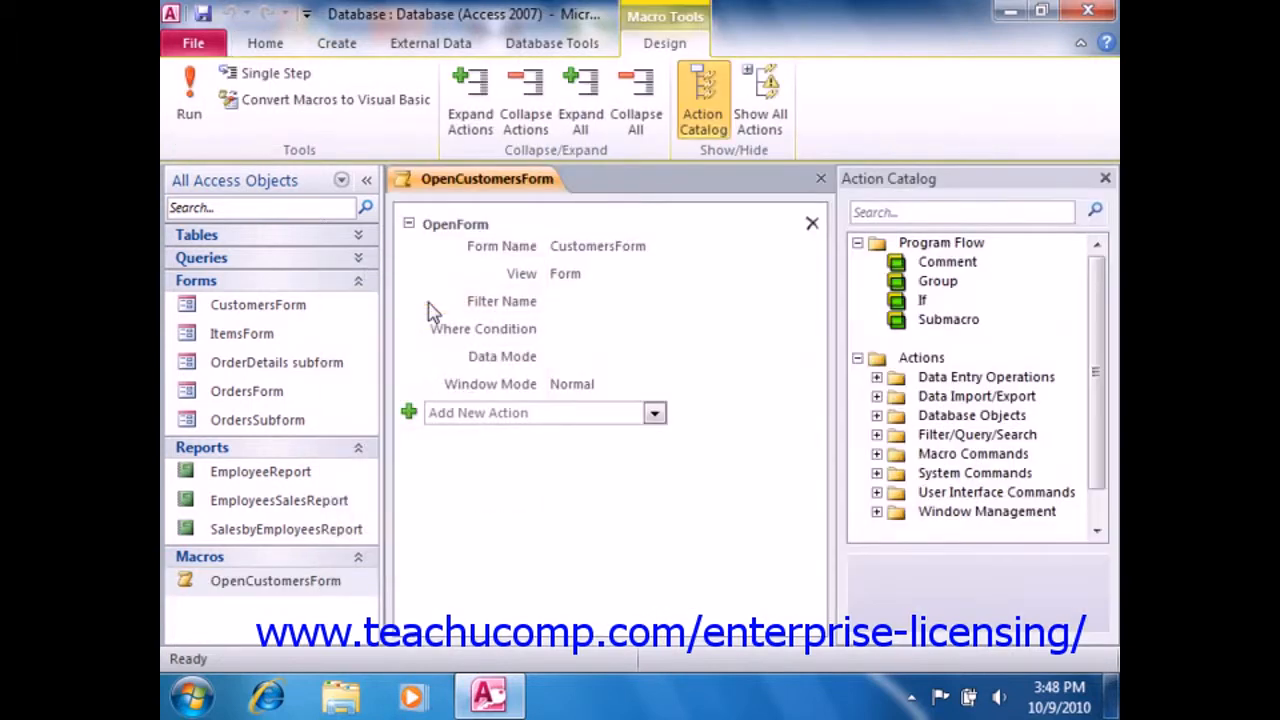
pyautogui.click(196, 120)
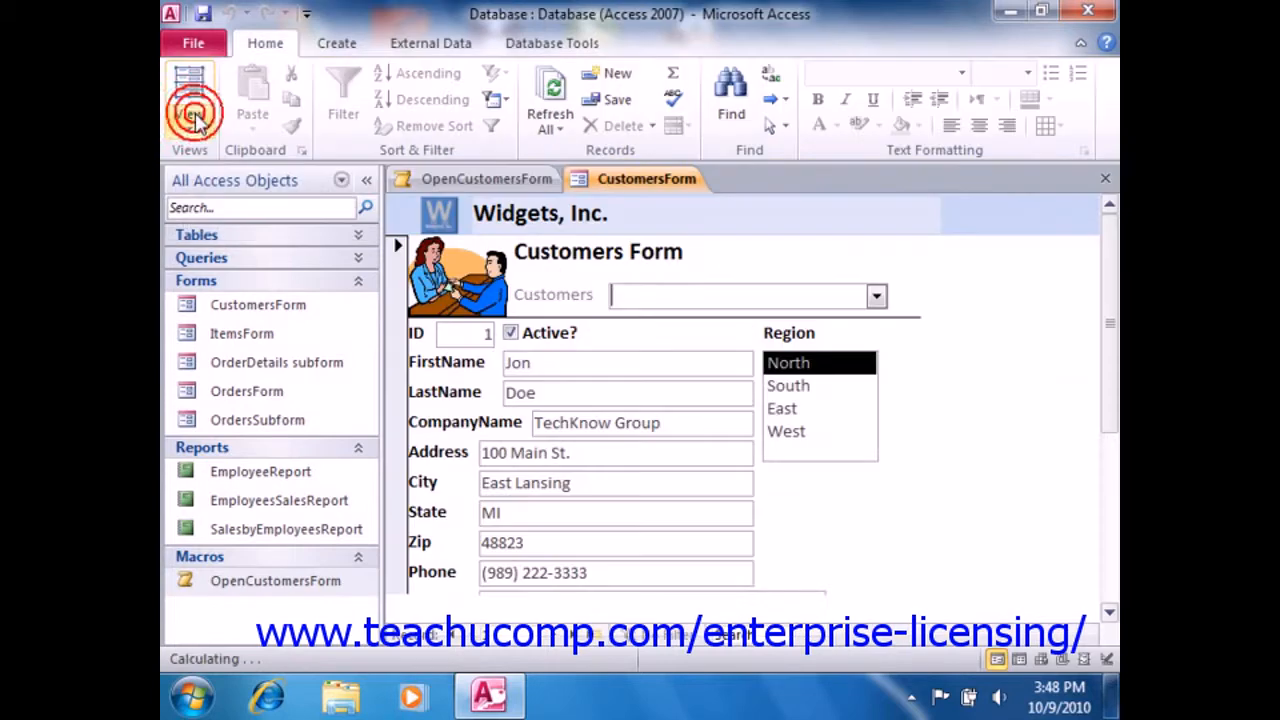
pyautogui.click(1105, 178)
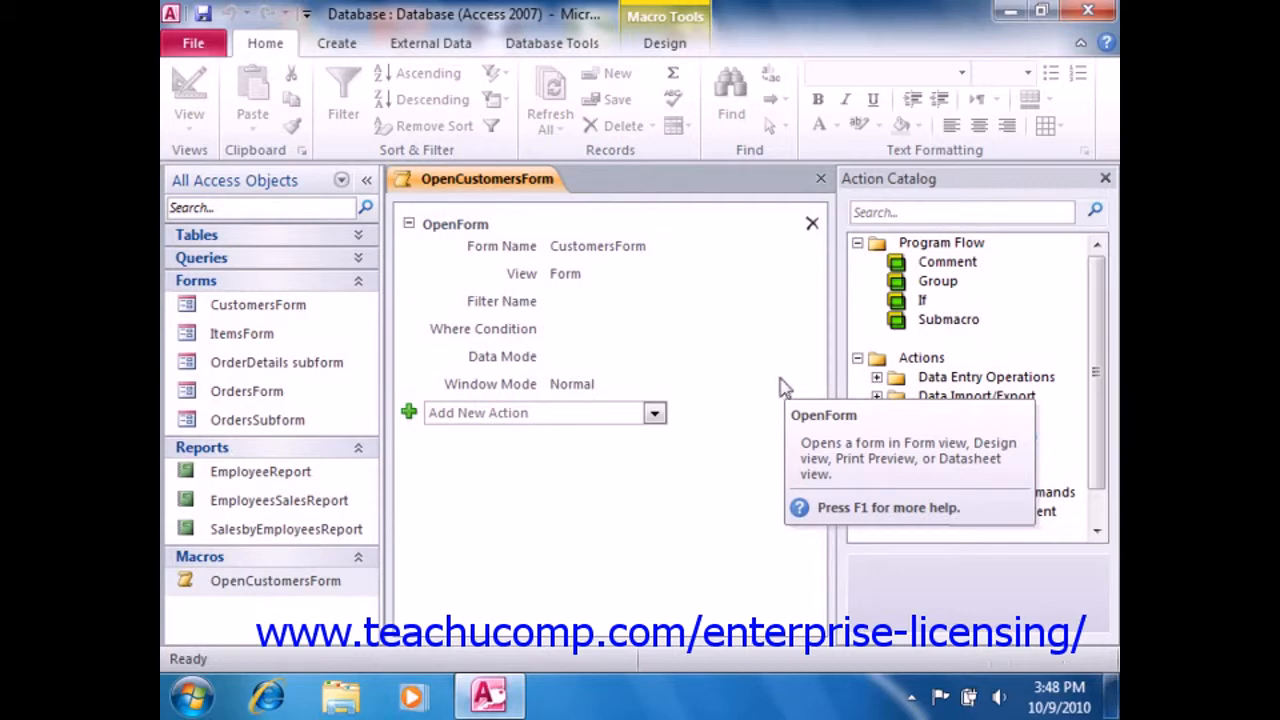
pyautogui.click(821, 178)
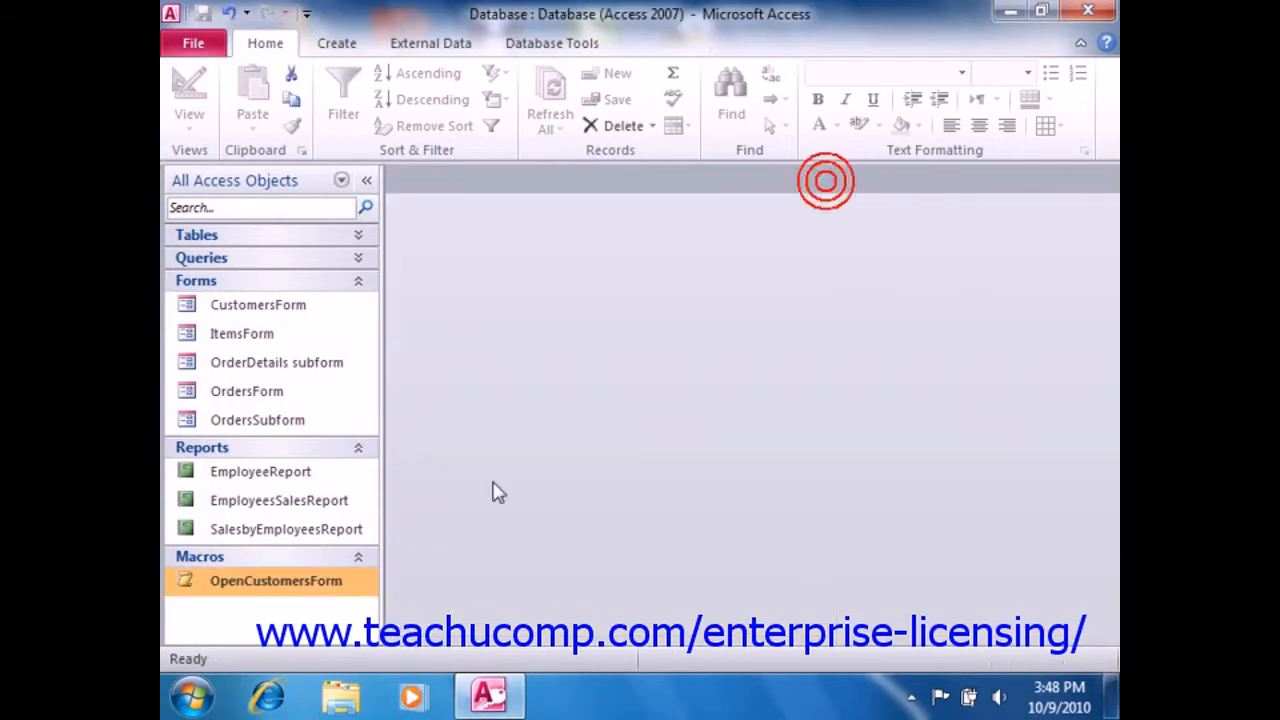
# - Reopen the OpenCustomersForm macro in Design View, save it and close it
pyautogui.rightClick(358, 580)
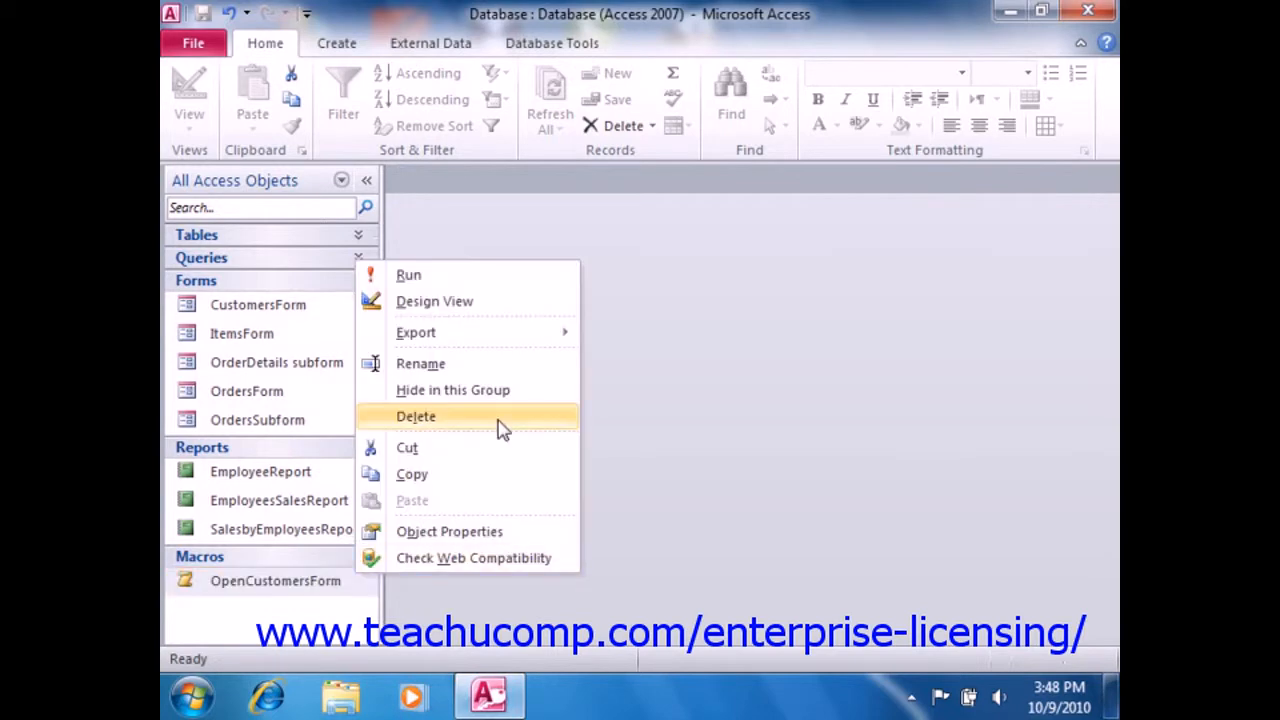
pyautogui.click(505, 302)
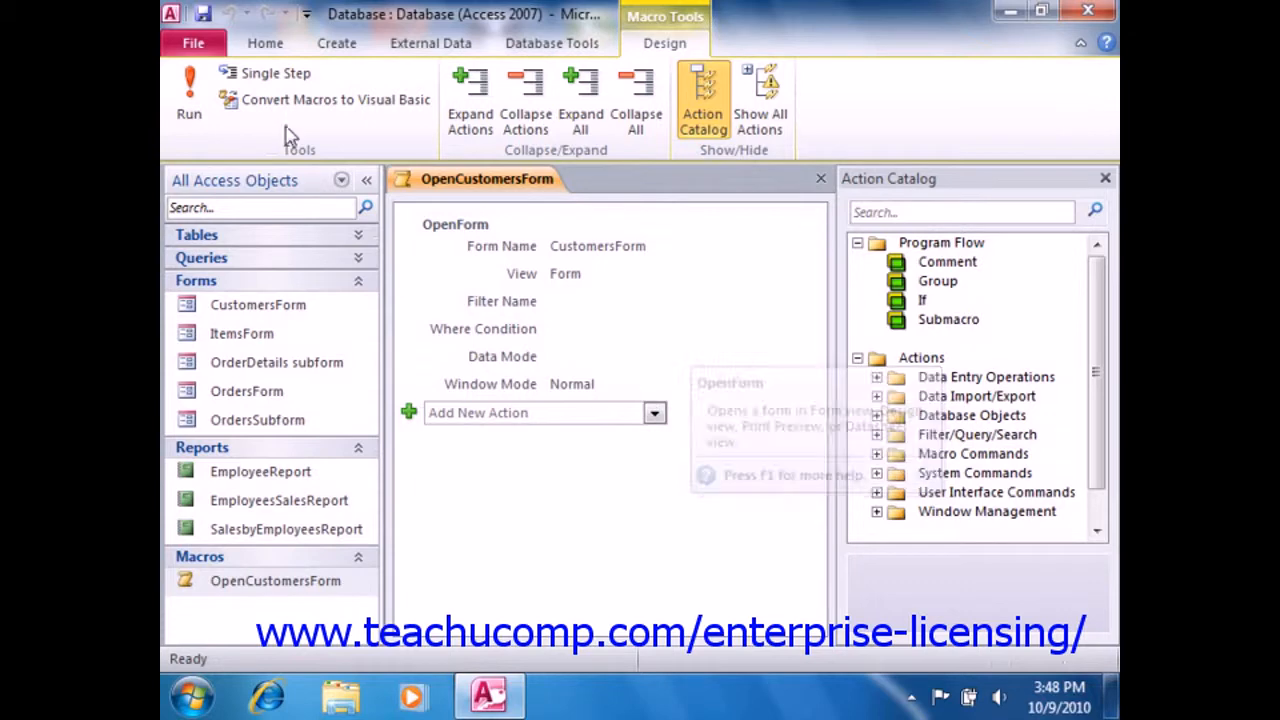
pyautogui.click(202, 16)
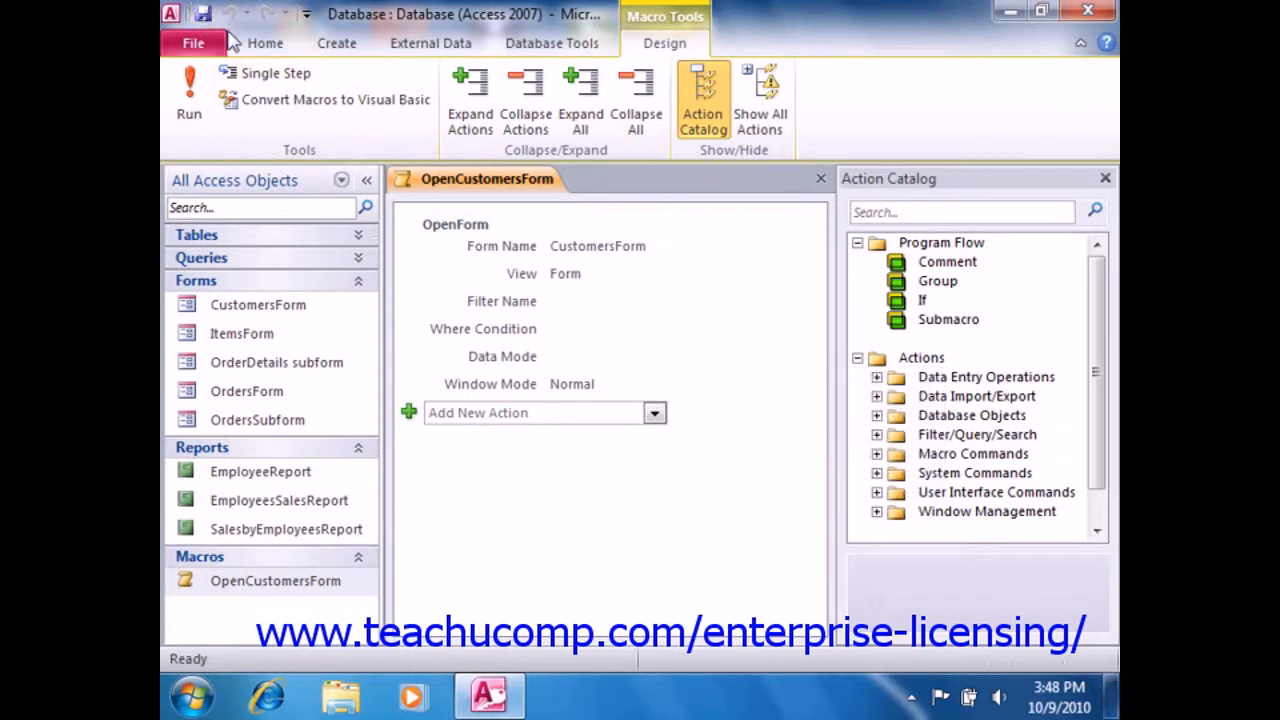
pyautogui.click(821, 180)
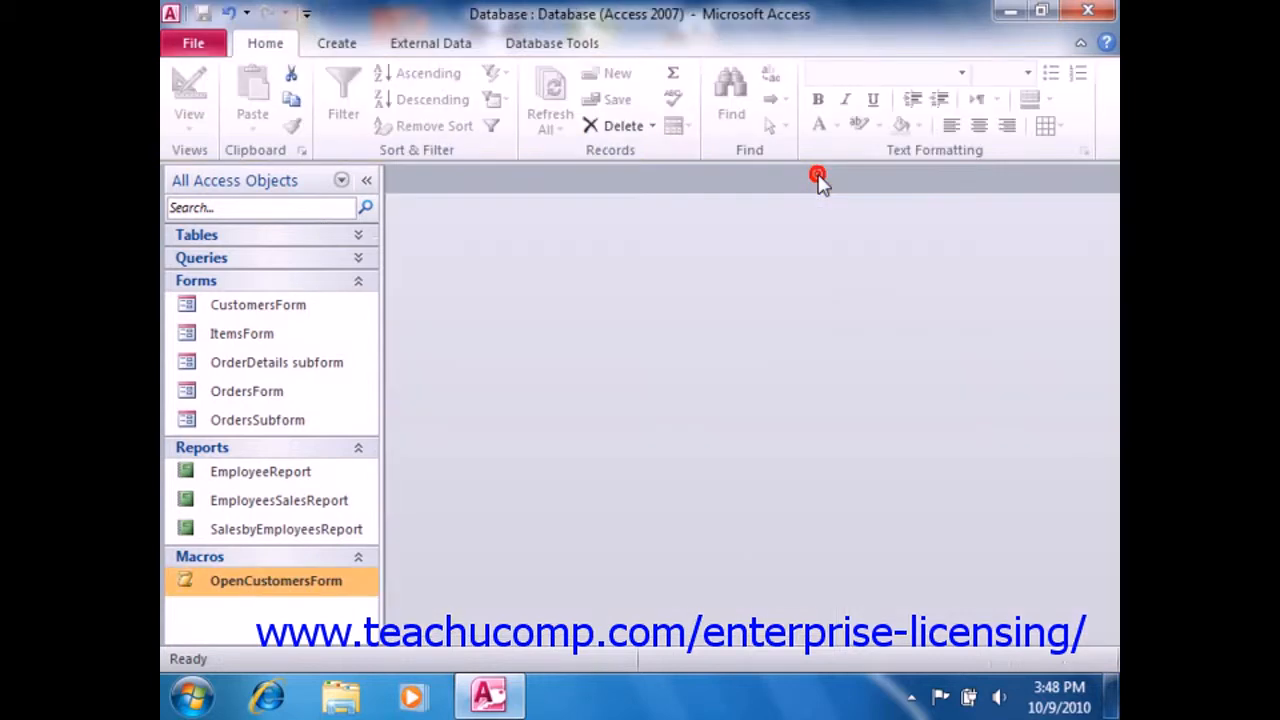